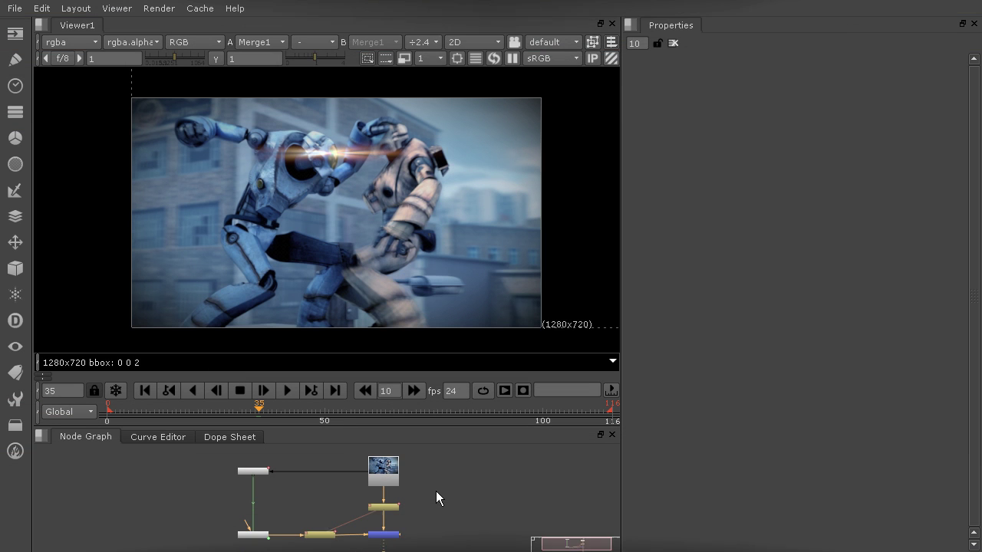
# Select the Read1 RobotFight footage node in the Node Graph.
pyautogui.scroll(5, 428, 493)
pyautogui.click(386, 473)
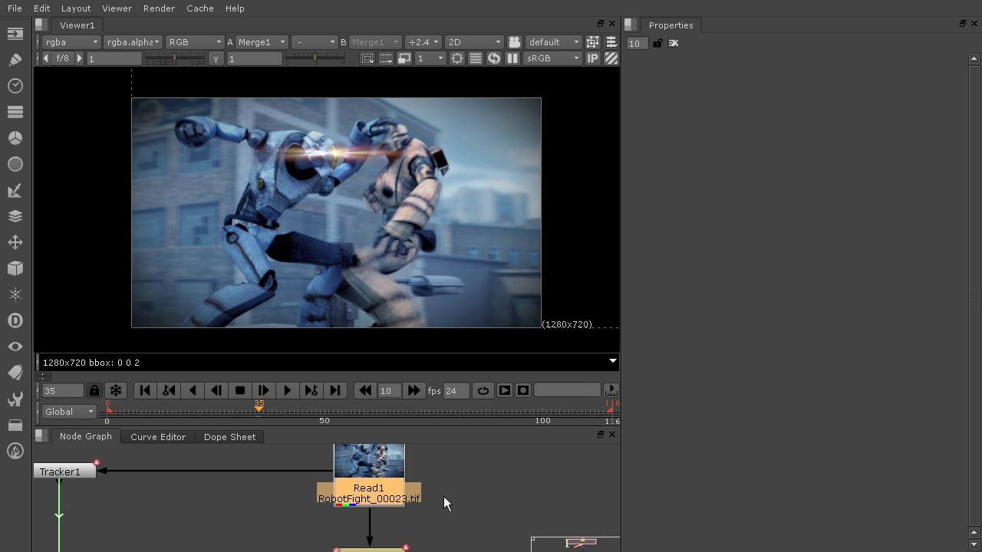
pyautogui.moveTo(370, 461); pyautogui.dragTo(328, 466, button='middle')
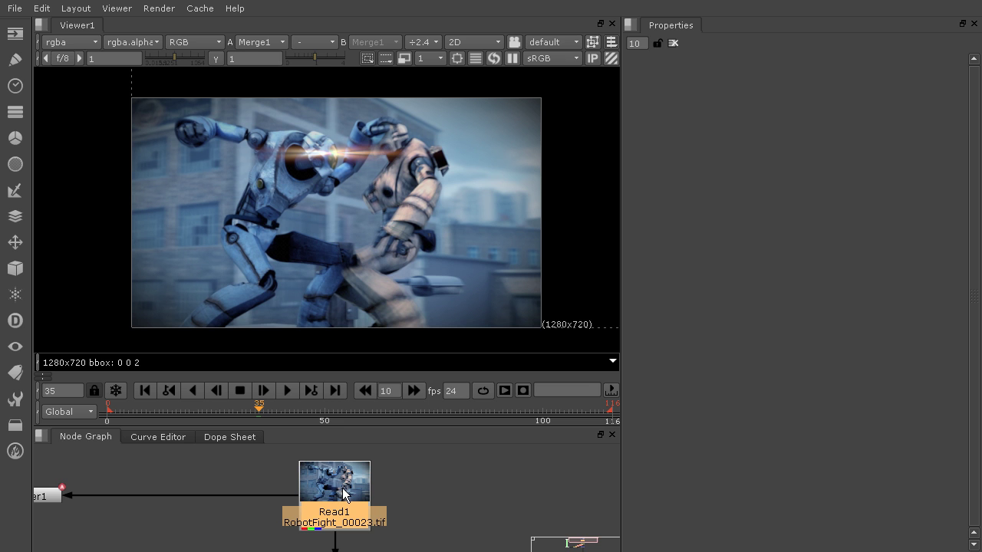
# View Read1's raw RobotFight footage and play it forward in the viewer.
pyautogui.press('1')
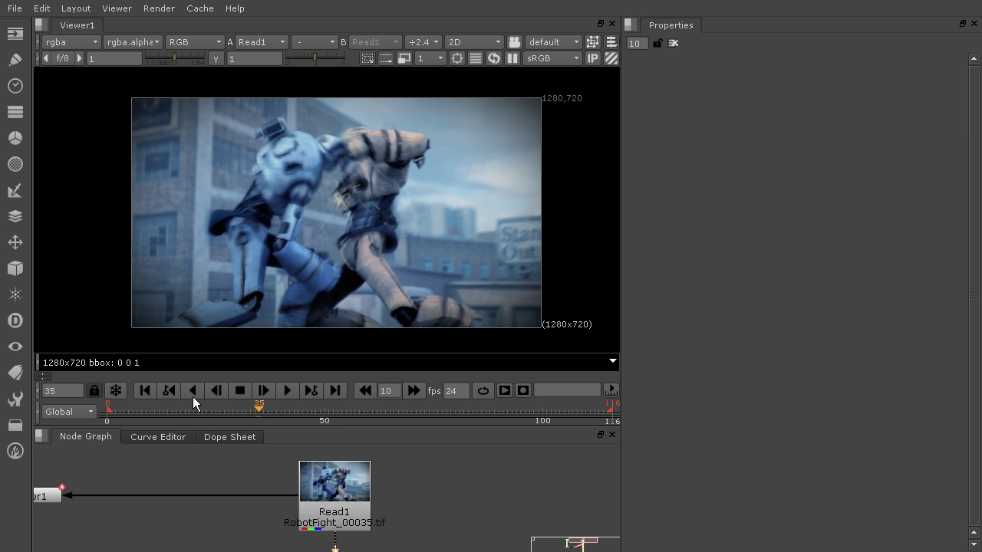
pyautogui.click(287, 390)
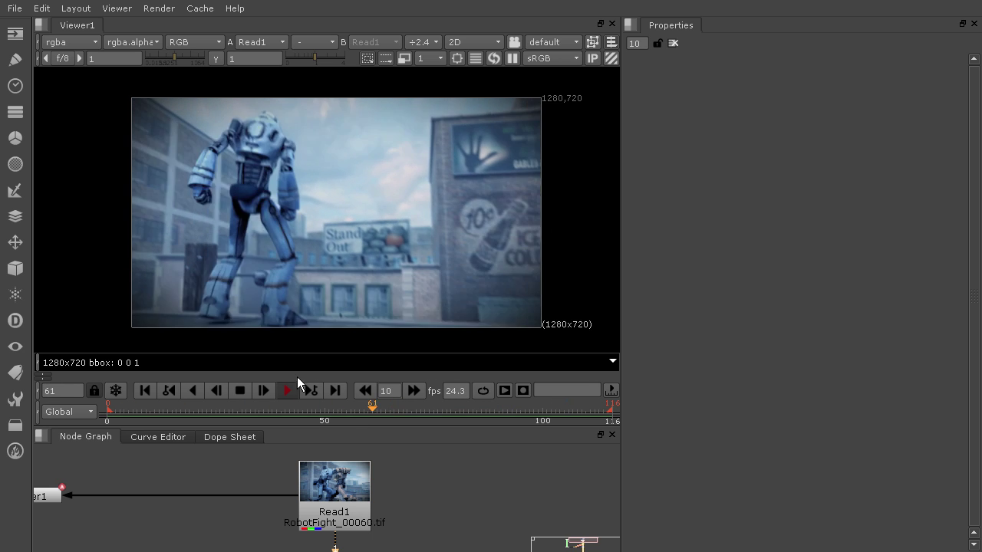
# Stop the raw footage, then view and play the Merge1 flare composite.
pyautogui.click(240, 391)
pyautogui.scroll(-2, 465, 508)
pyautogui.moveTo(465, 509); pyautogui.dragTo(464, 471, button='middle')
pyautogui.scroll(-2, 460, 474)
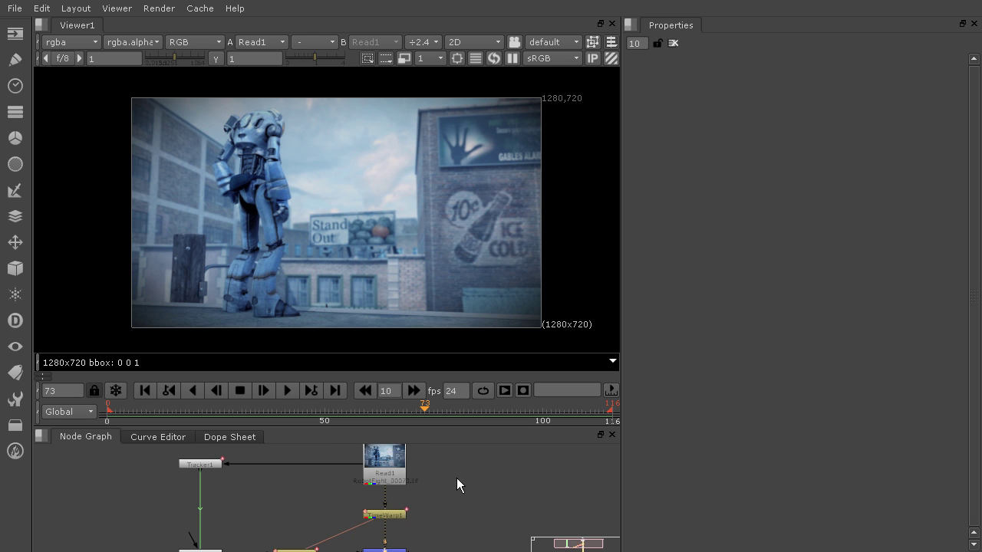
pyautogui.scroll(-2, 429, 479)
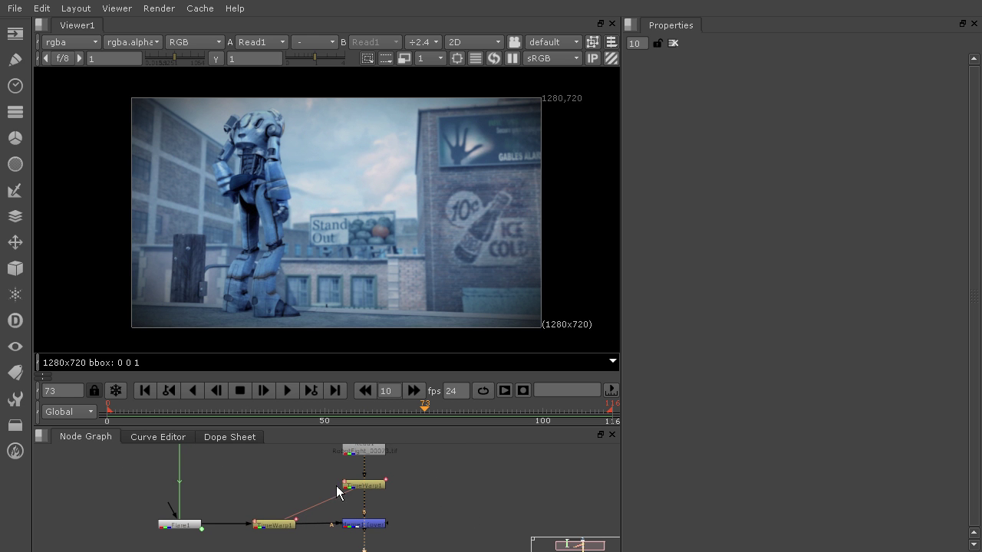
pyautogui.moveTo(434, 520); pyautogui.dragTo(421, 502, button='middle')
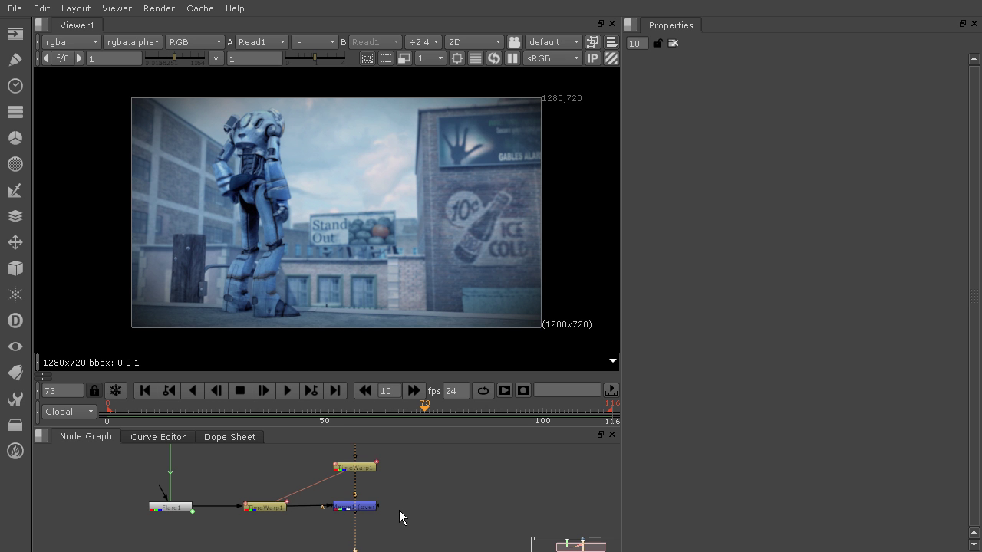
pyautogui.click(370, 508)
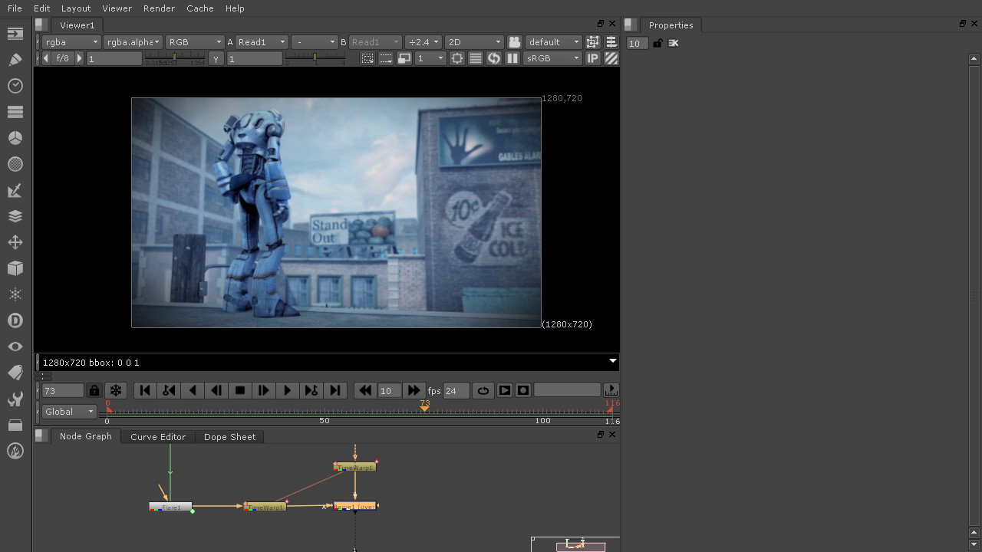
pyautogui.press('1')
pyautogui.click(423, 506)
pyautogui.click(286, 391)
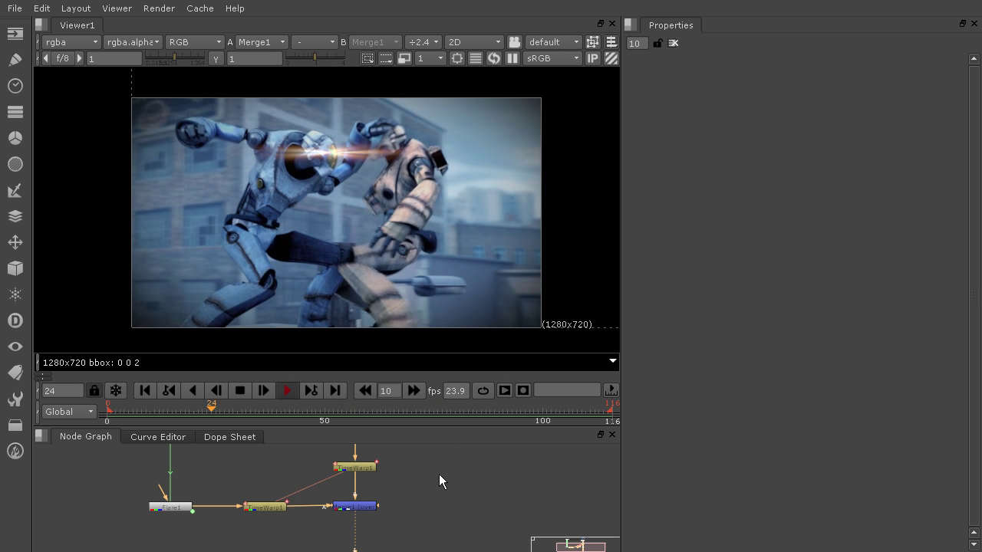
pyautogui.moveTo(439, 474); pyautogui.dragTo(430, 526, button='middle')
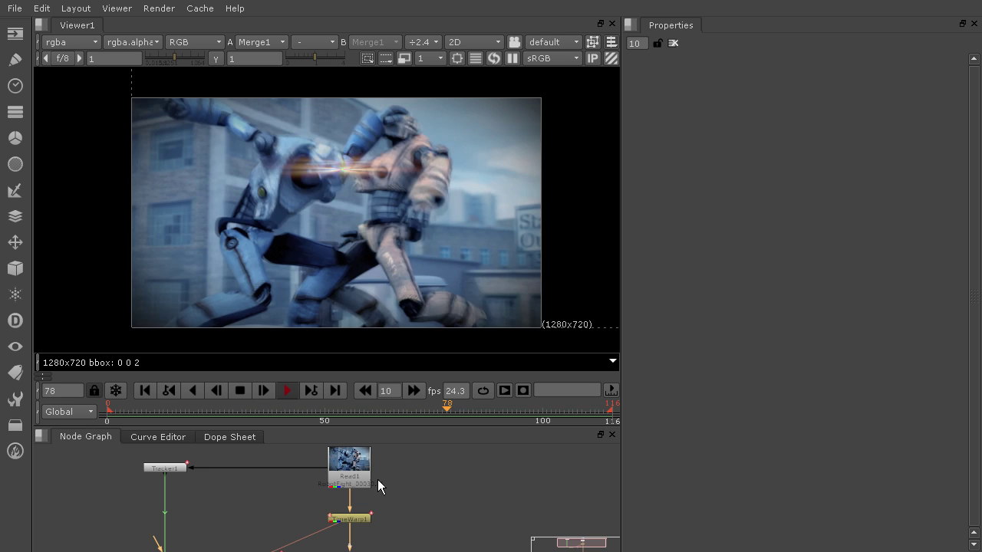
pyautogui.moveTo(403, 512); pyautogui.dragTo(398, 460, button='middle')
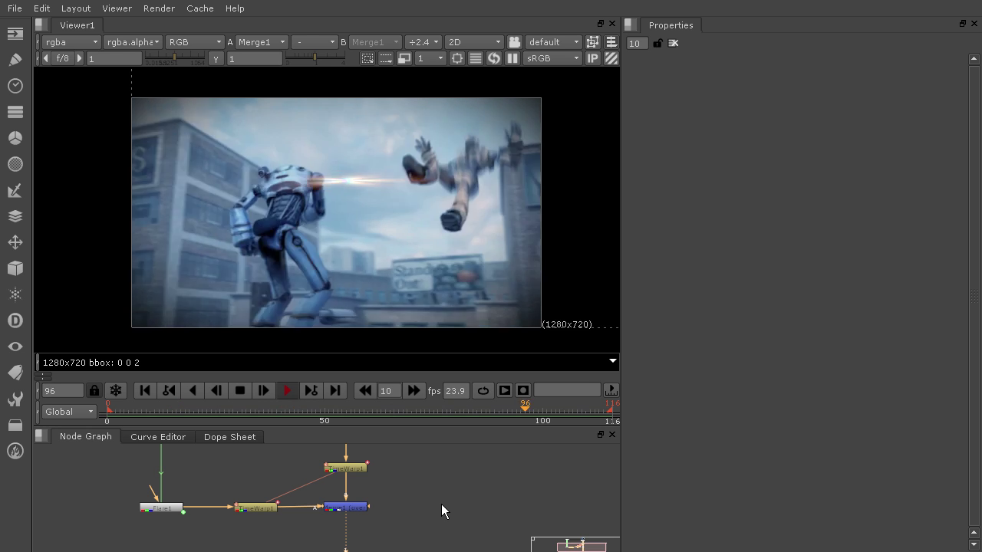
# Stop playback and scrub the composite from frame 0 to around frame 68.
pyautogui.click(240, 391)
pyautogui.moveTo(156, 413); pyautogui.dragTo(110, 416)
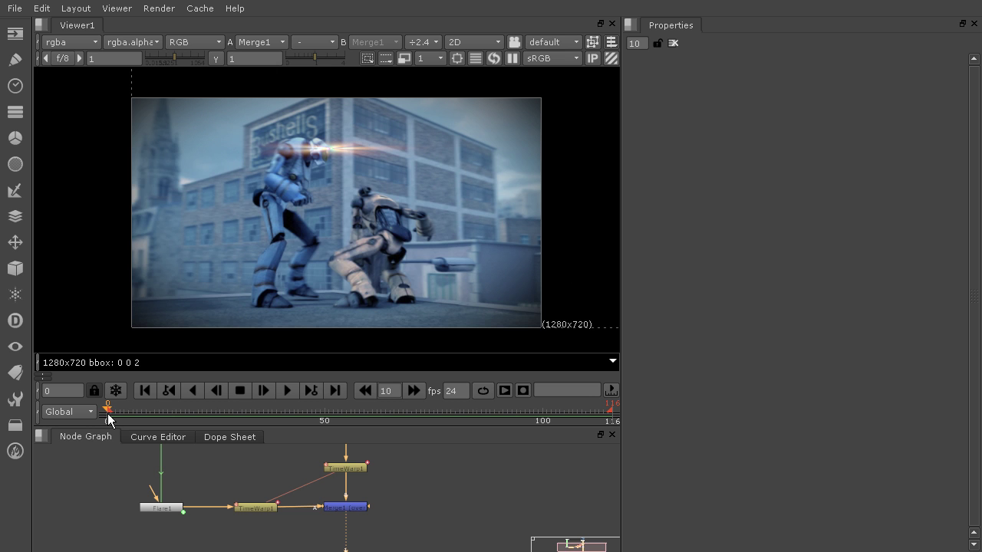
pyautogui.moveTo(108, 414); pyautogui.dragTo(205, 425)
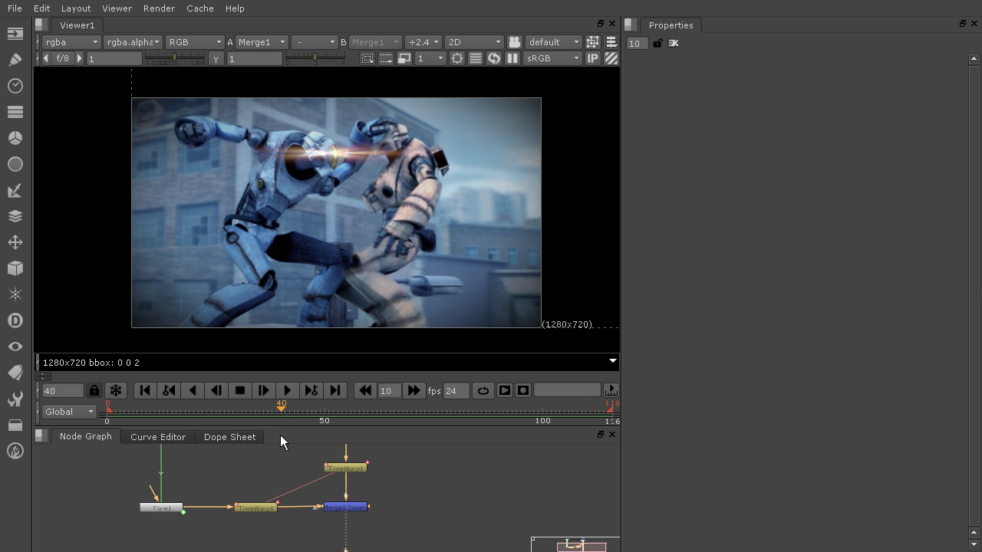
pyautogui.moveTo(345, 436); pyautogui.dragTo(403, 414)
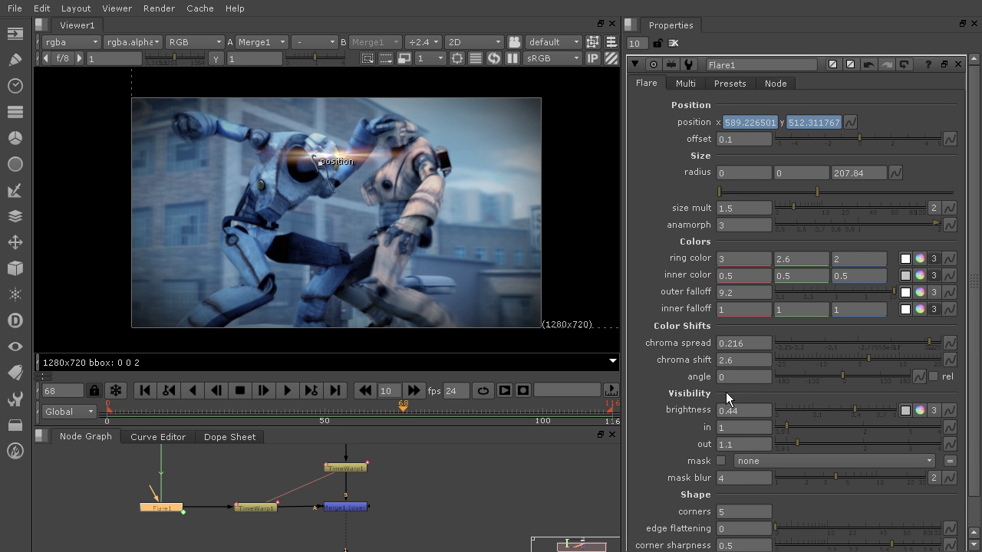
# Set a Flare1 brightness keyframe of 0.44 at frame 8.
pyautogui.moveTo(403, 411); pyautogui.dragTo(113, 414)
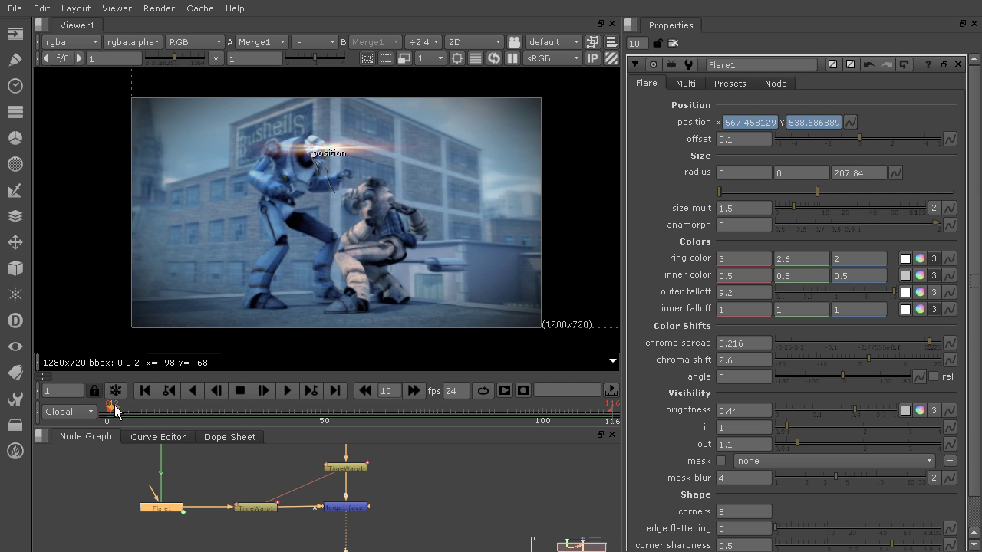
pyautogui.moveTo(119, 411); pyautogui.dragTo(145, 414)
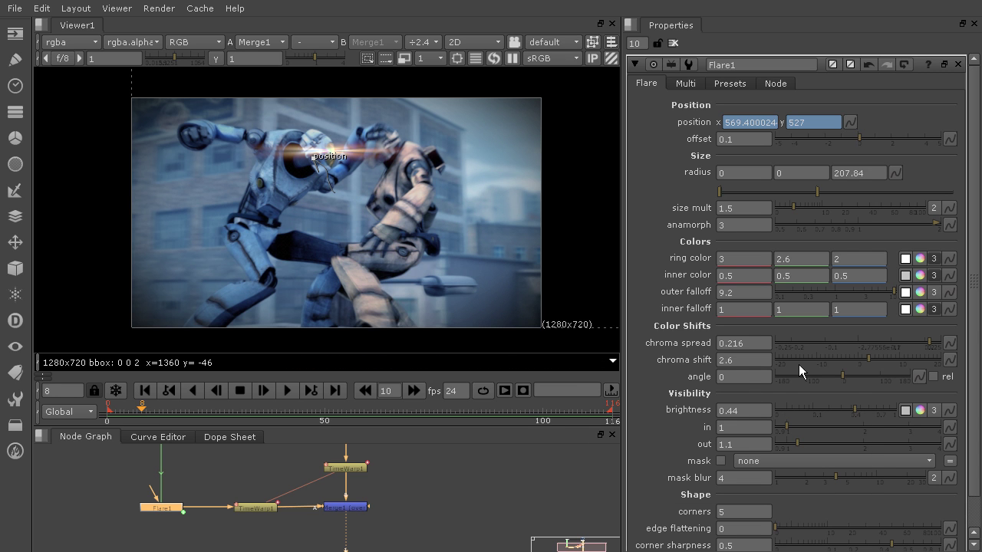
pyautogui.rightClick(748, 411)
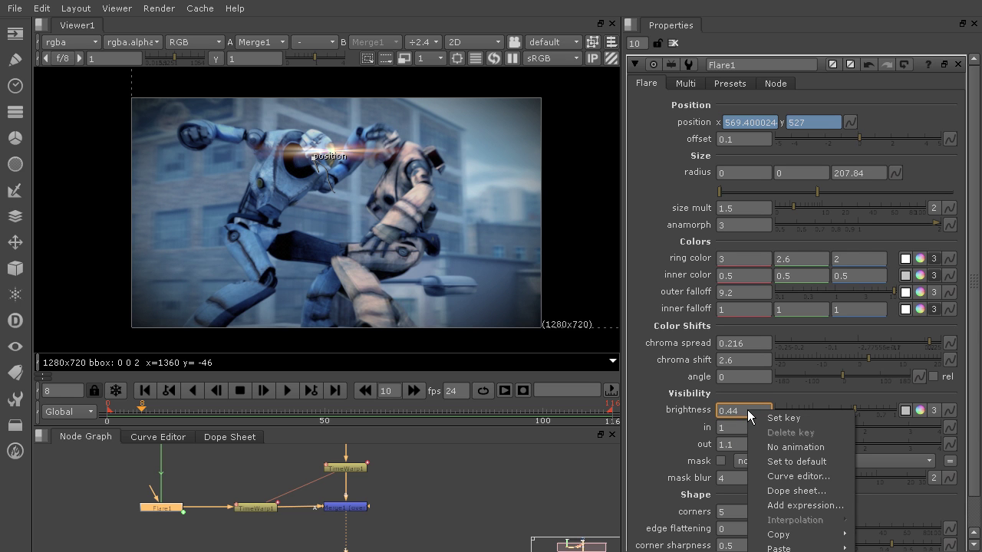
pyautogui.click(776, 418)
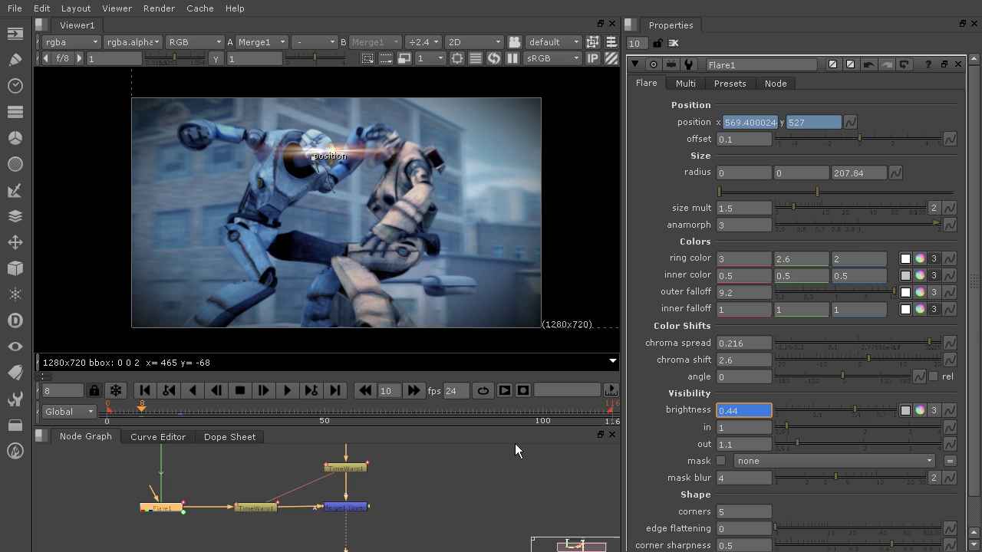
# Open the Dope Sheet and expand TimeWarp1 to show its lookup keys.
pyautogui.click(229, 436)
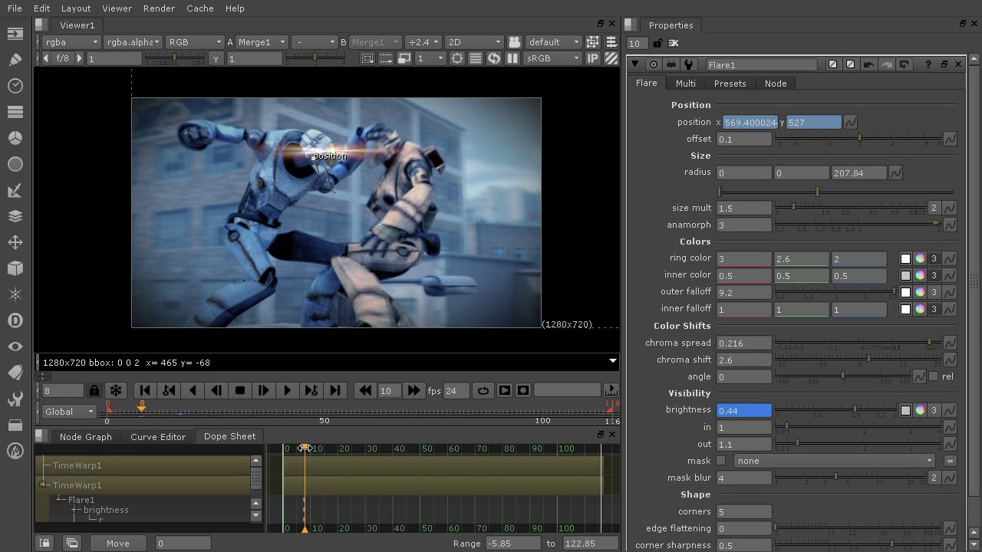
pyautogui.moveTo(304, 448); pyautogui.dragTo(305, 450)
pyautogui.scroll(3, 318, 510)
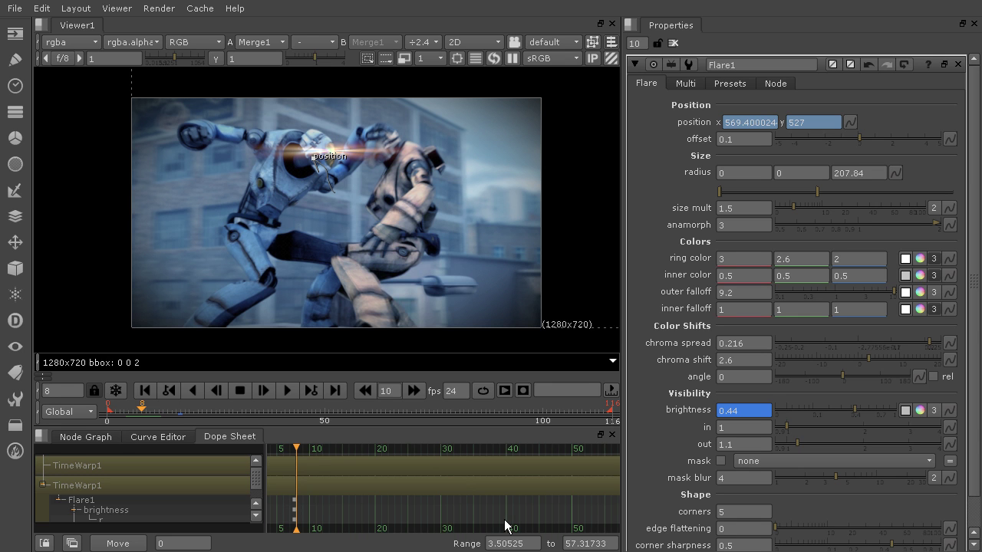
pyautogui.click(90, 467)
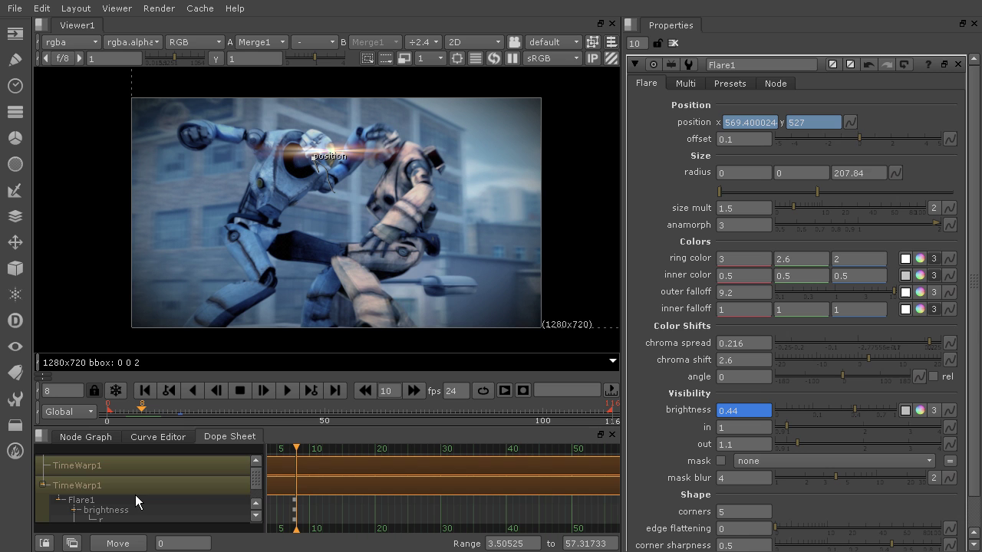
pyautogui.moveTo(257, 474)
pyautogui.mouseDown()
pyautogui.moveTo(256, 493)
pyautogui.moveTo(257, 476)
pyautogui.mouseUp()
pyautogui.doubleClick(43, 486)
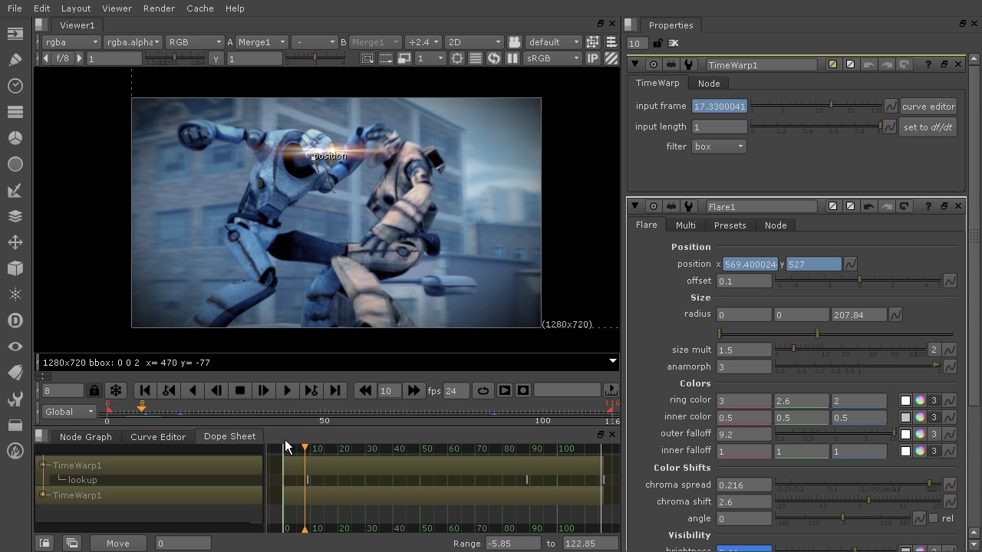
pyautogui.click(87, 480)
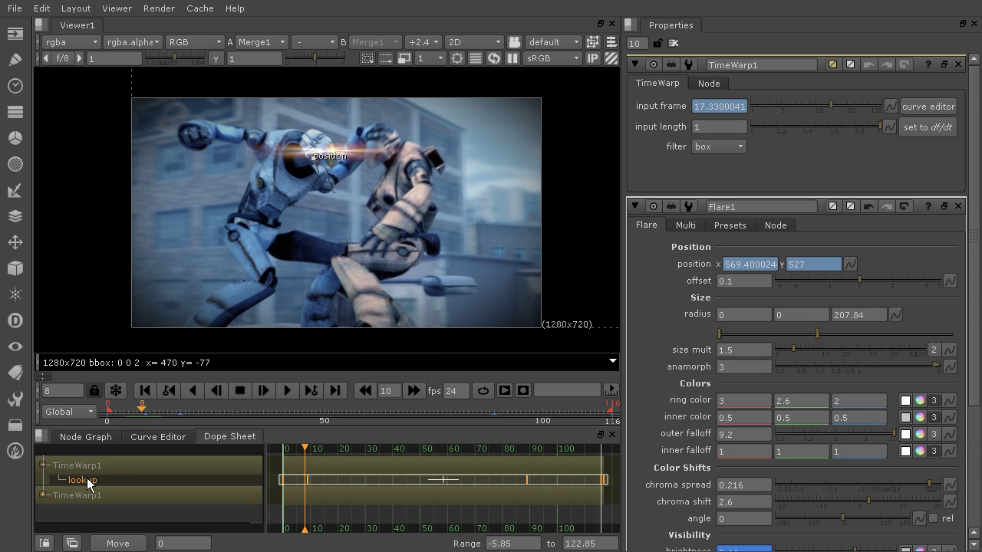
# Expand Flare1 to list its brightness and position tracks keyed at frame 8.
pyautogui.click(44, 493)
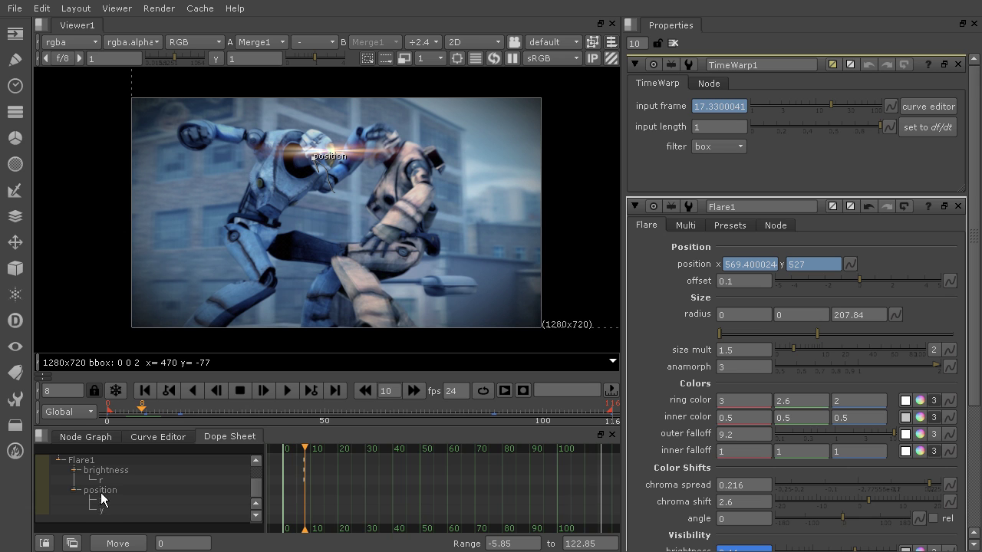
pyautogui.scroll(3, 107, 498)
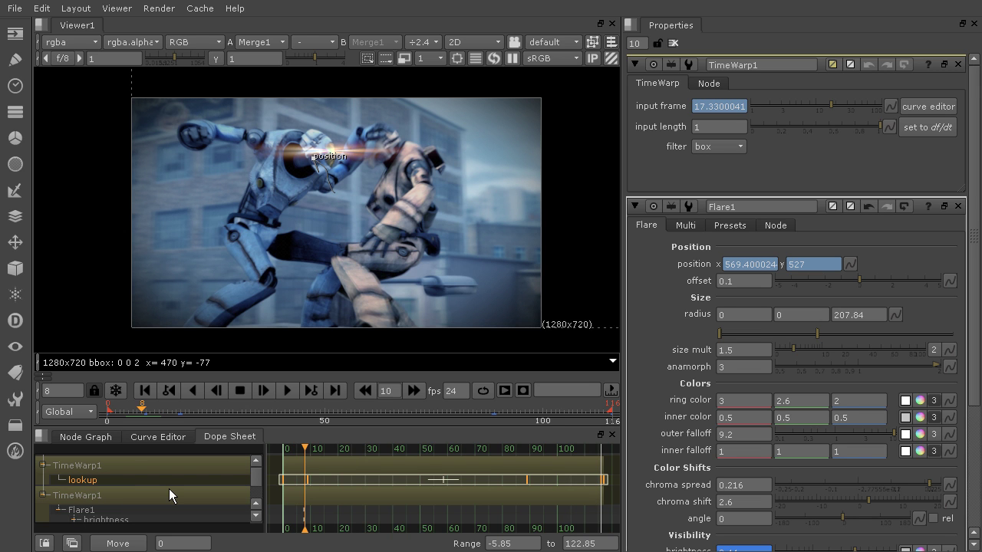
pyautogui.scroll(-3, 218, 479)
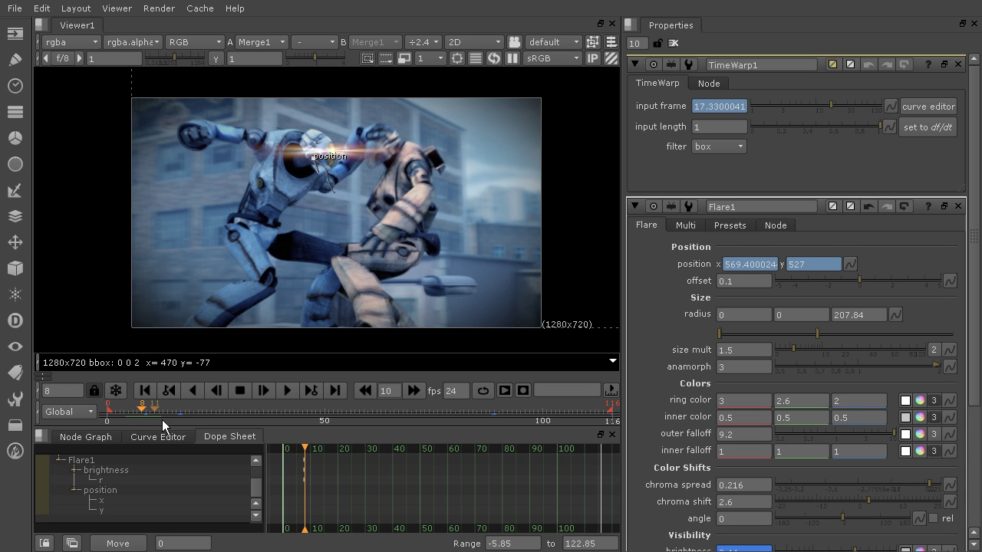
# Scrub the early frames and key Flare1 brightness to 0 at frame 4.
pyautogui.click(958, 64)
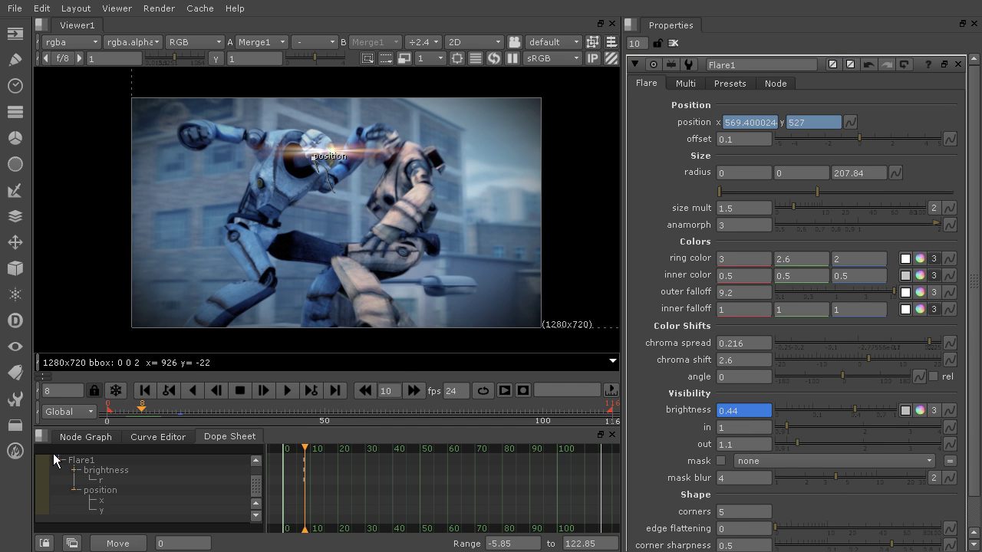
pyautogui.click(149, 414)
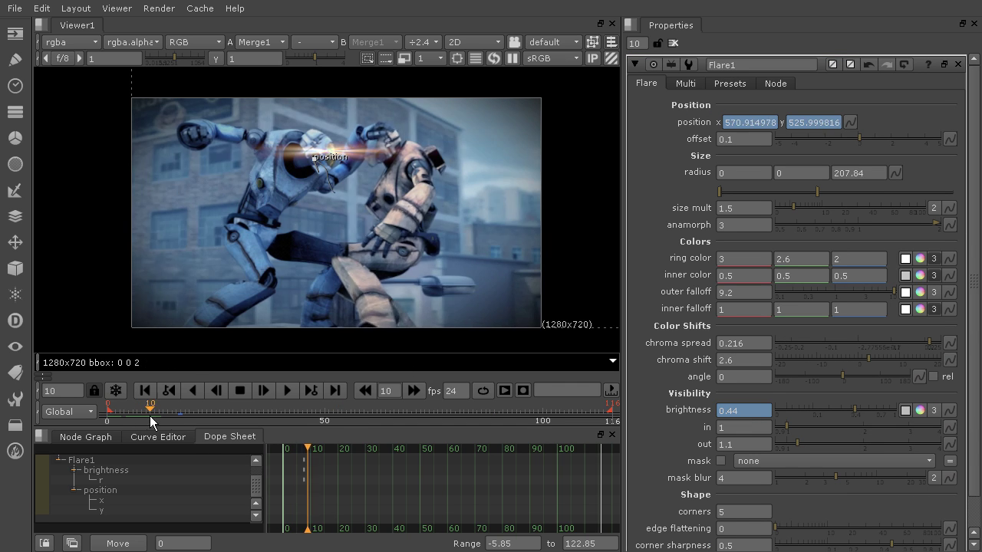
pyautogui.moveTo(150, 416); pyautogui.dragTo(178, 419)
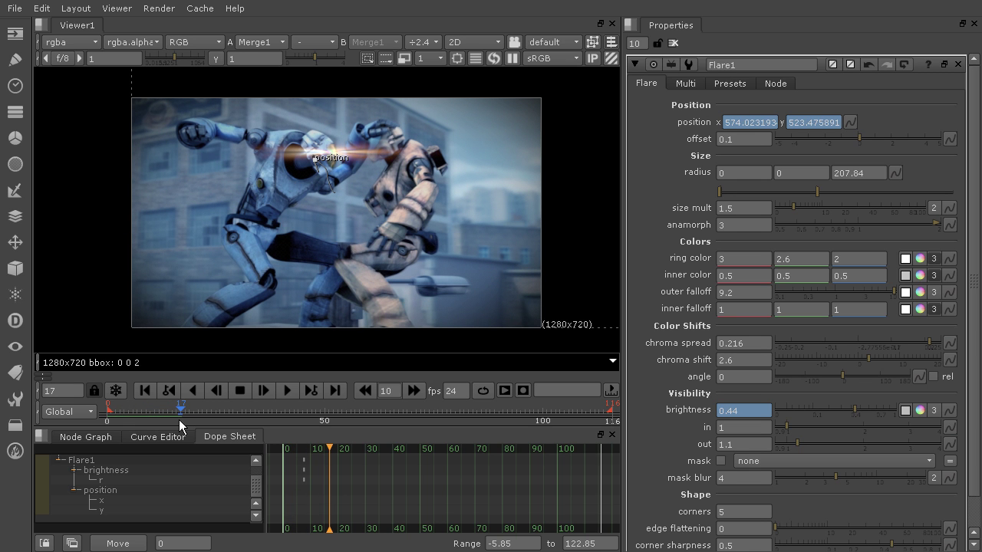
pyautogui.moveTo(177, 420); pyautogui.dragTo(140, 424)
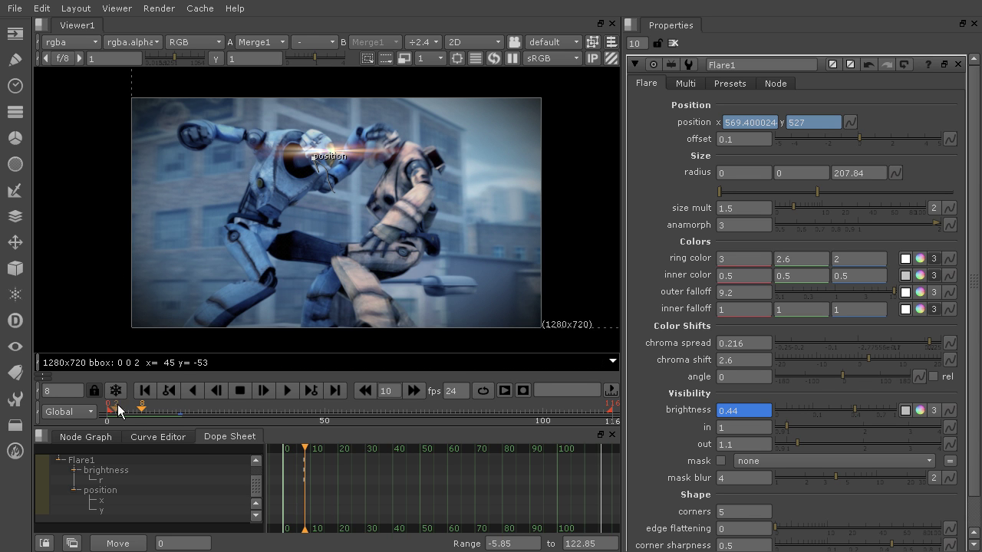
pyautogui.moveTo(140, 409); pyautogui.dragTo(124, 414)
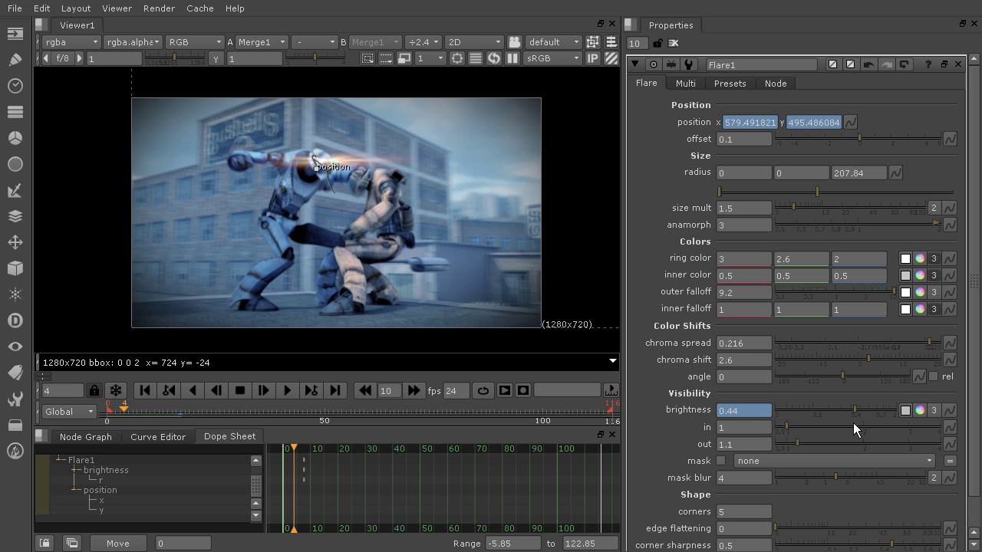
pyautogui.moveTo(853, 414); pyautogui.dragTo(775, 411)
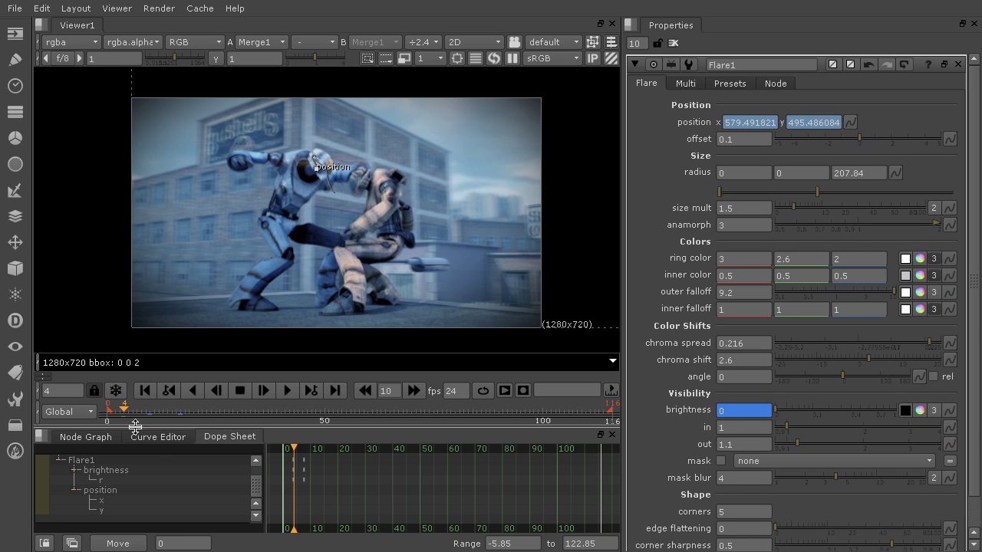
# Key Flare1 brightness to 0 at frame 81 and 0.44 at frame 70.
pyautogui.moveTo(126, 412); pyautogui.dragTo(462, 422)
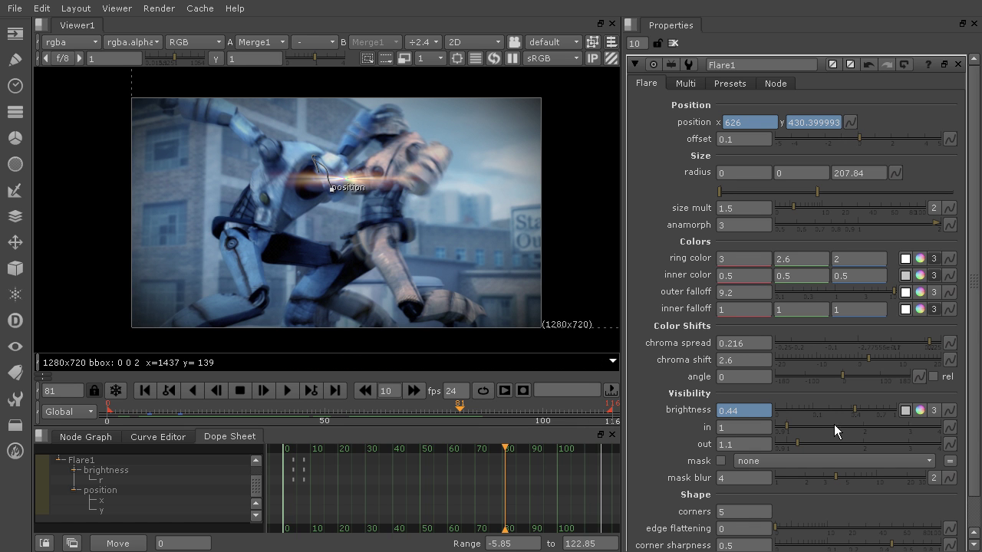
pyautogui.moveTo(856, 408); pyautogui.dragTo(773, 411)
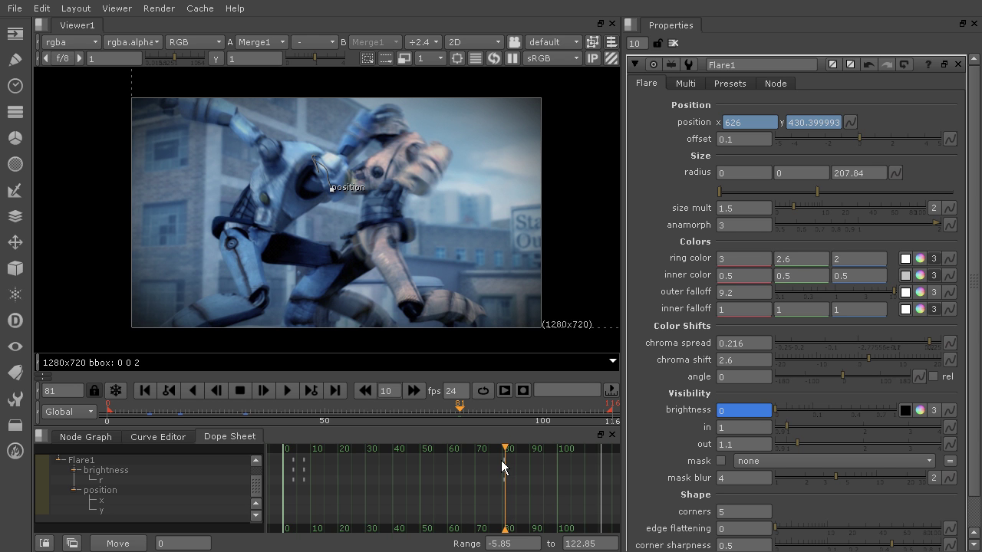
pyautogui.moveTo(504, 450); pyautogui.dragTo(475, 449)
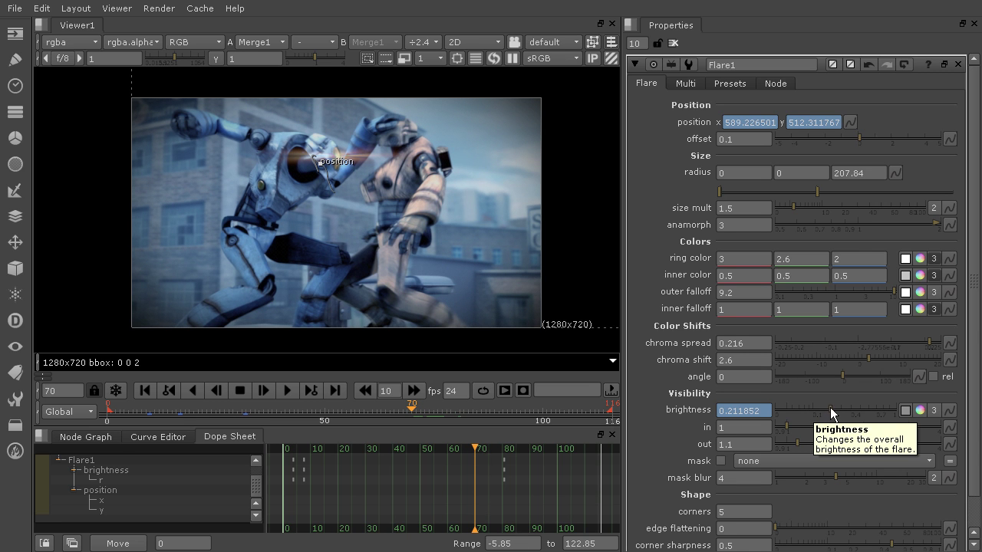
pyautogui.moveTo(829, 407); pyautogui.dragTo(850, 409)
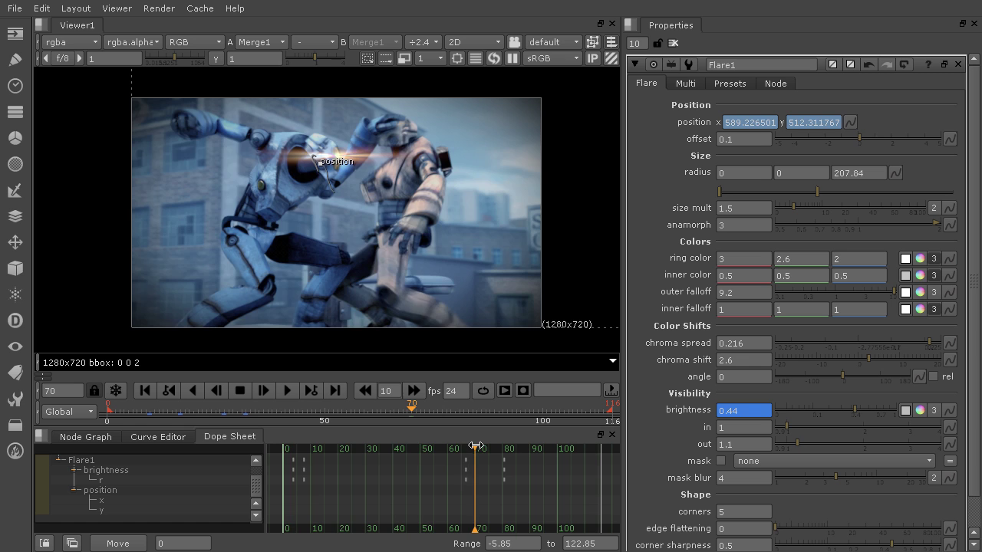
pyautogui.moveTo(475, 445)
pyautogui.mouseDown()
pyautogui.moveTo(431, 460)
pyautogui.moveTo(287, 468)
pyautogui.moveTo(474, 493)
pyautogui.moveTo(473, 447)
pyautogui.moveTo(467, 456)
pyautogui.moveTo(486, 480)
pyautogui.moveTo(453, 474)
pyautogui.moveTo(477, 476)
pyautogui.moveTo(475, 489)
pyautogui.mouseUp()
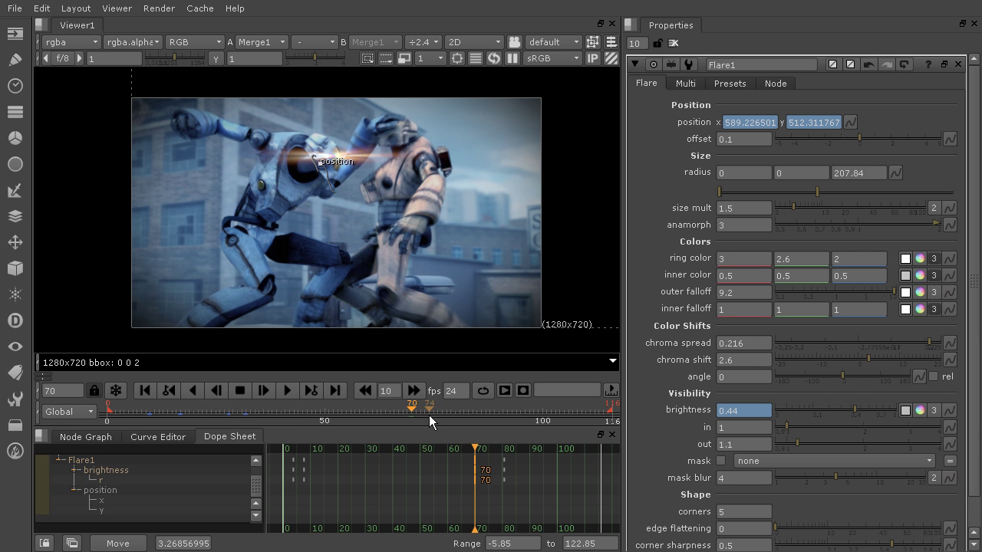
pyautogui.moveTo(414, 415); pyautogui.dragTo(412, 479)
pyautogui.scroll(2, 149, 496)
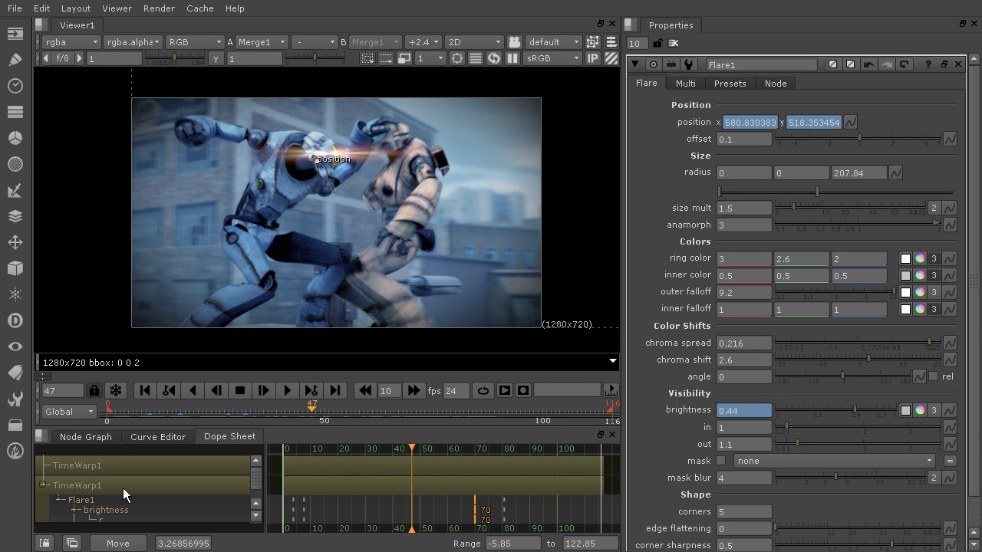
pyautogui.scroll(-2, 146, 492)
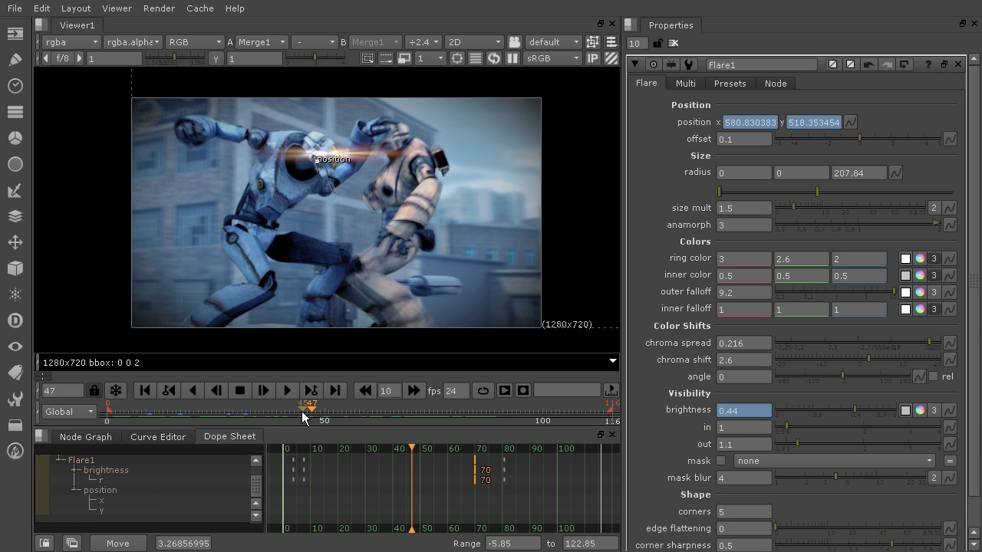
pyautogui.moveTo(311, 411); pyautogui.dragTo(333, 411)
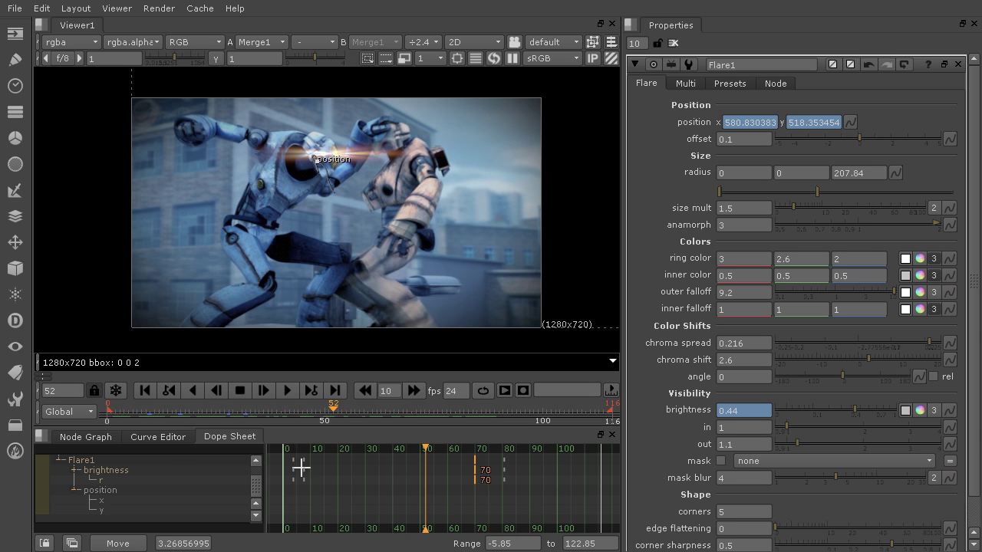
# View Flare1 alone and show its brightness and position keys in the Dope Sheet.
pyautogui.click(84, 436)
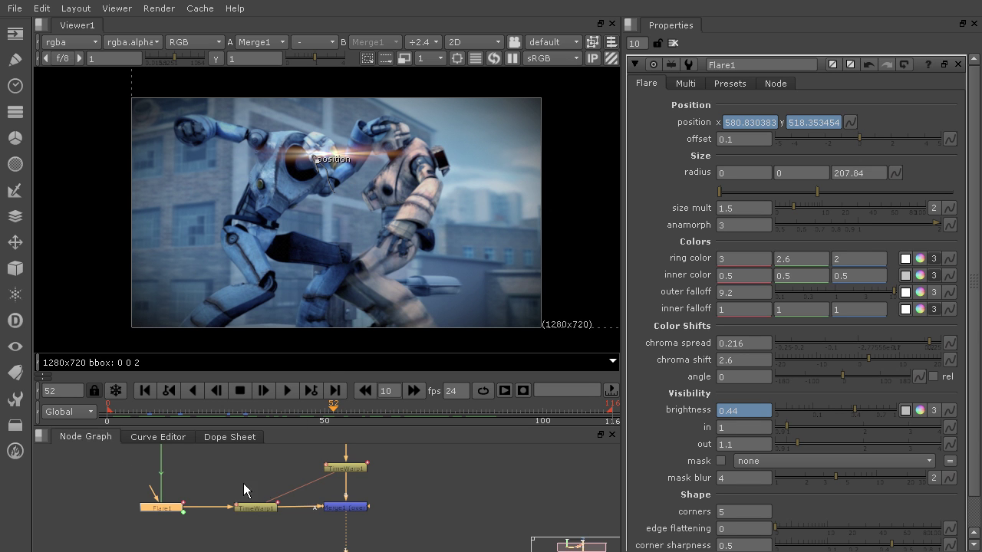
pyautogui.moveTo(266, 493); pyautogui.dragTo(284, 476, button='middle')
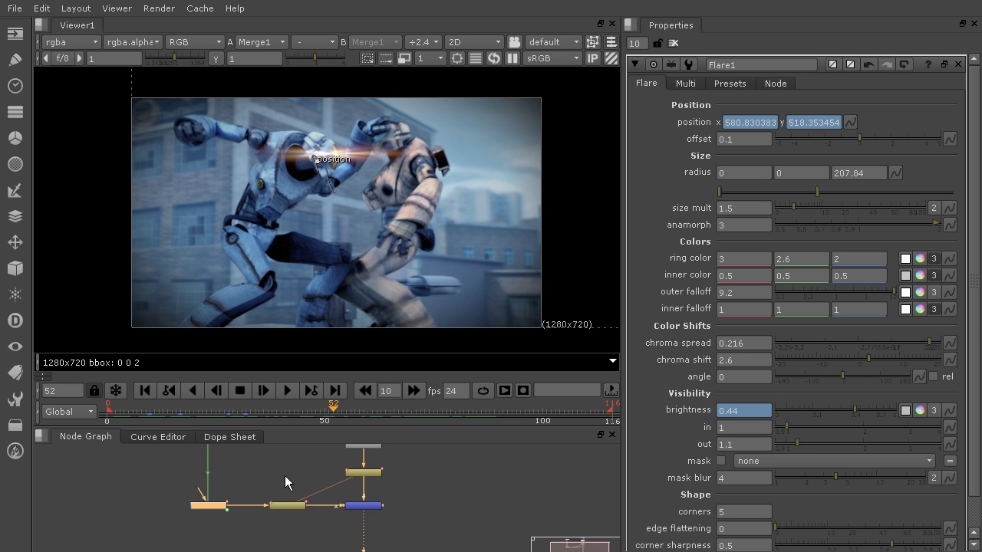
pyautogui.scroll(2, 228, 510)
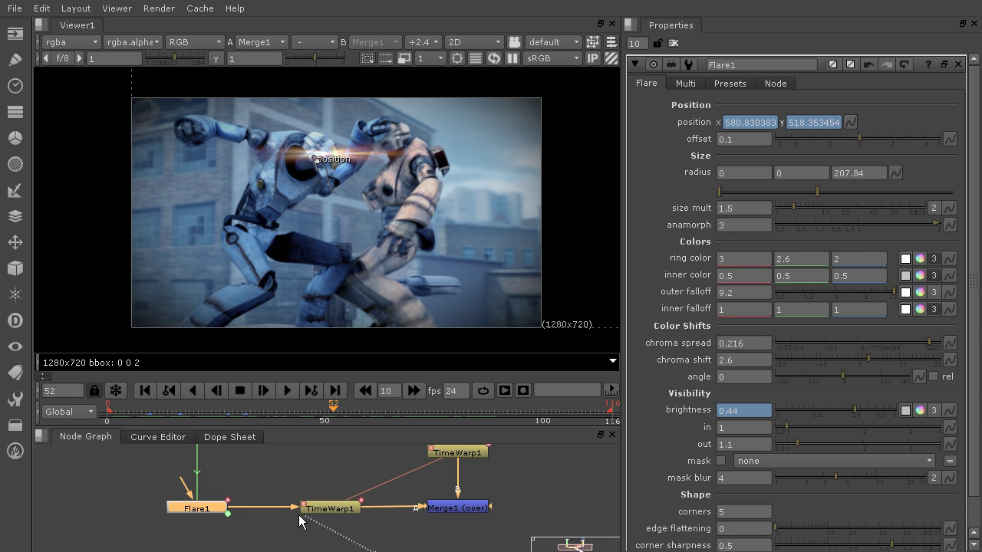
pyautogui.press('1')
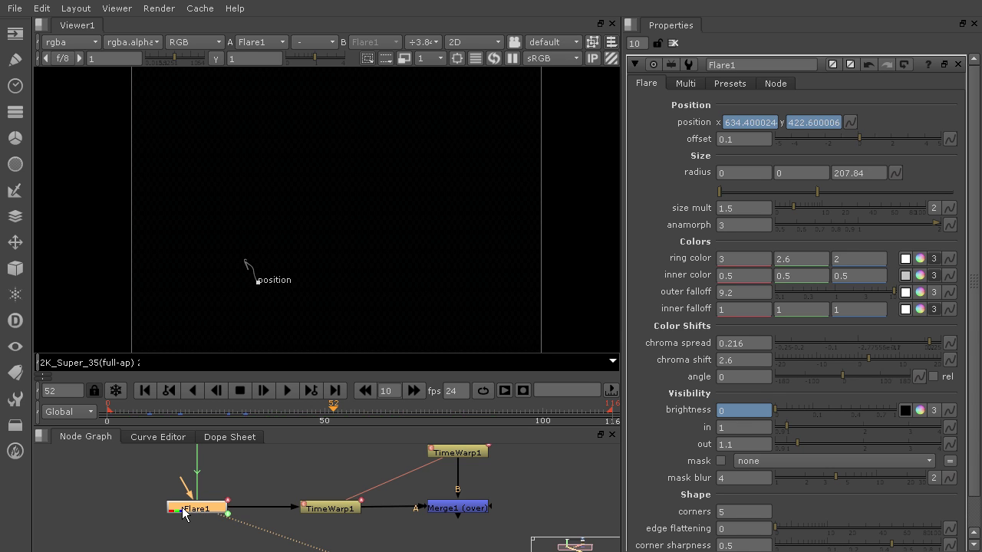
pyautogui.click(244, 438)
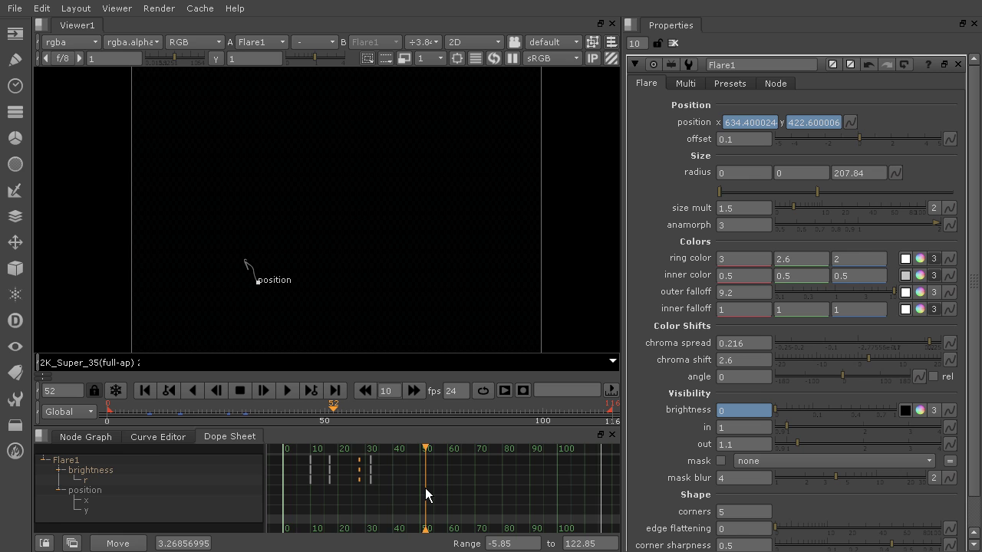
# View the Merge1 composite with the flare keys shown alongside TimeWarp1's tracks.
pyautogui.click(107, 437)
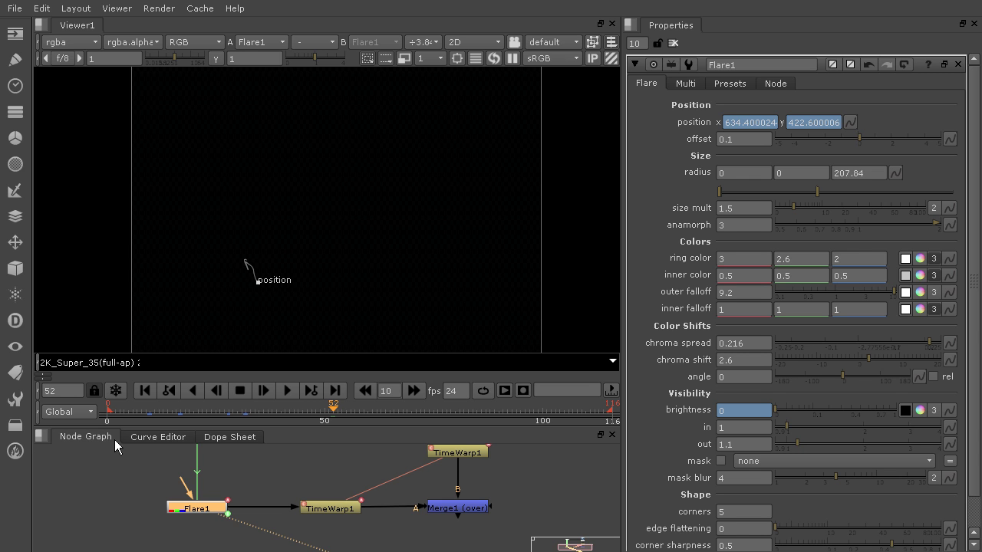
pyautogui.moveTo(234, 515); pyautogui.dragTo(459, 512)
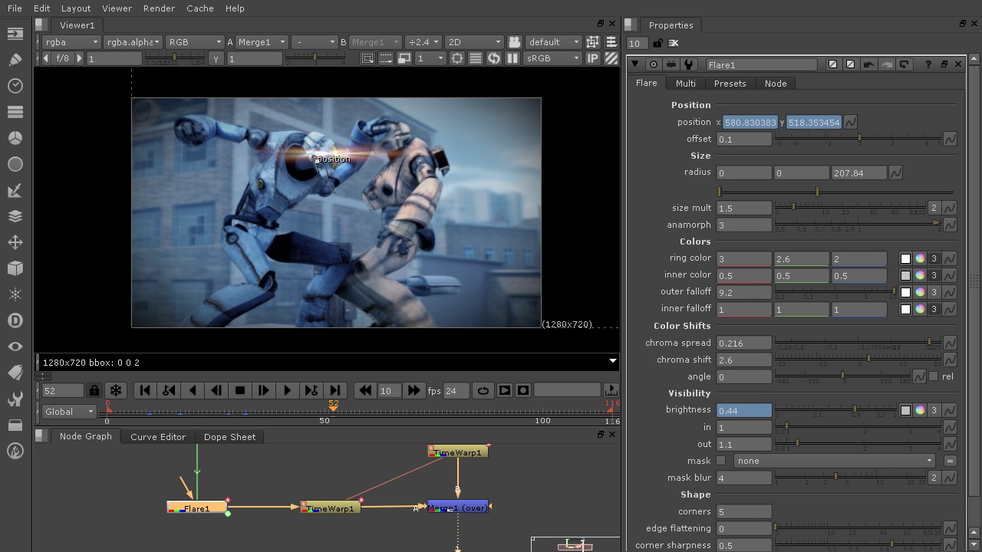
pyautogui.click(230, 436)
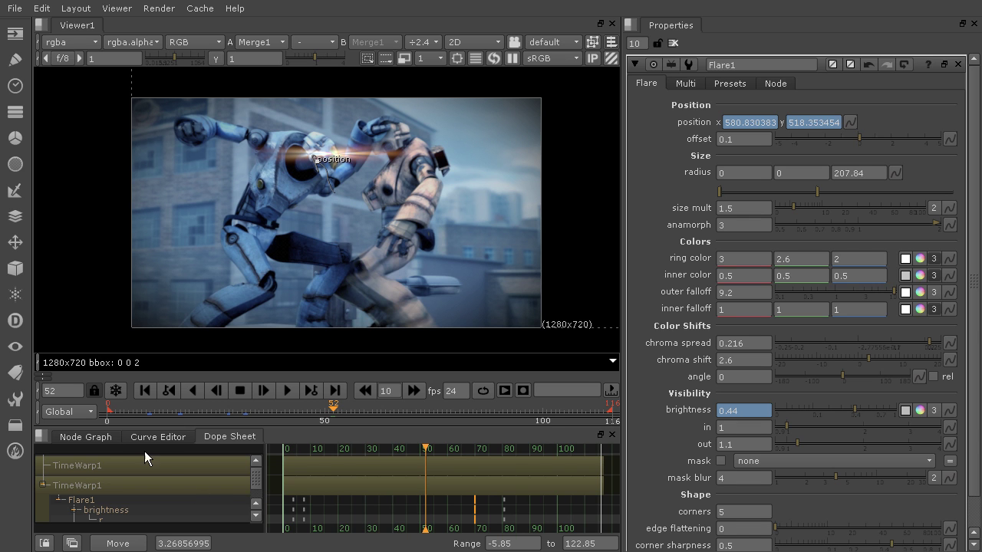
pyautogui.click(105, 436)
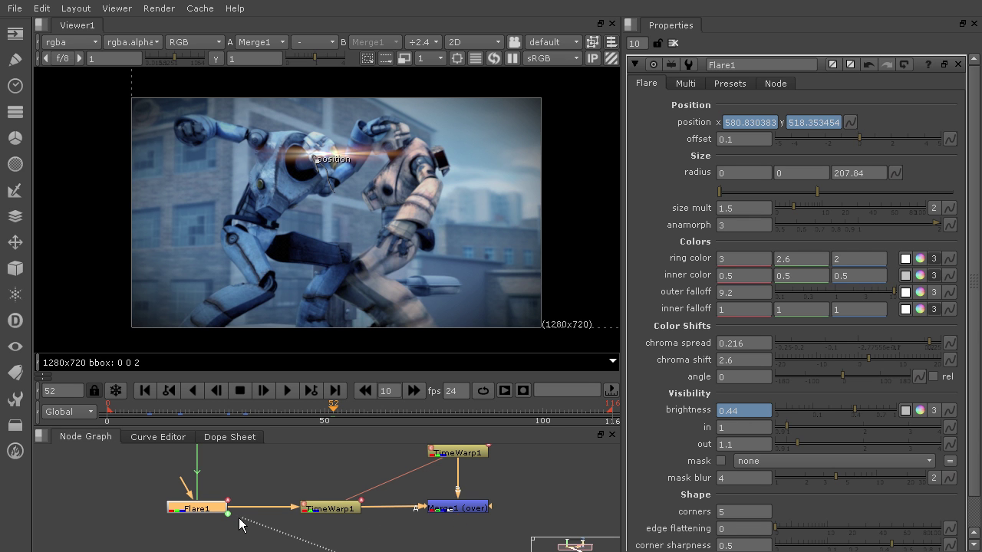
# View Flare1 and scrub its un-retimed keys in the Dope Sheet.
pyautogui.press('1')
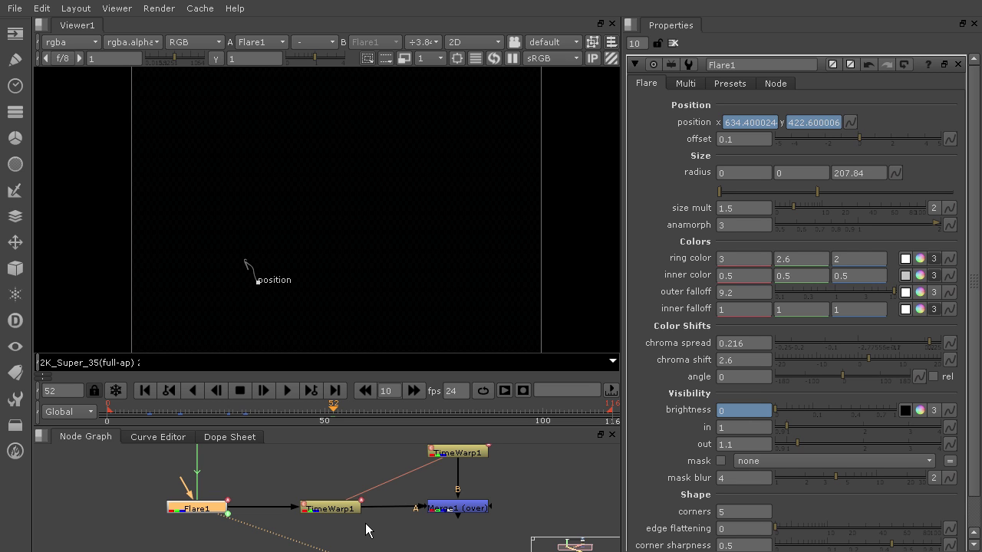
pyautogui.click(240, 439)
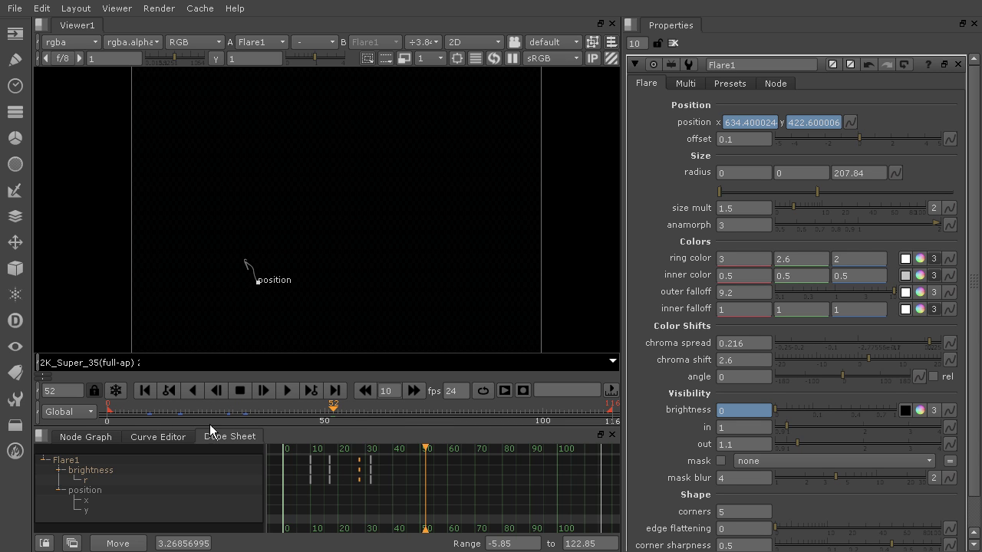
pyautogui.moveTo(139, 416)
pyautogui.mouseDown()
pyautogui.moveTo(253, 427)
pyautogui.moveTo(151, 427)
pyautogui.moveTo(237, 439)
pyautogui.moveTo(126, 430)
pyautogui.moveTo(278, 448)
pyautogui.moveTo(255, 473)
pyautogui.mouseUp()
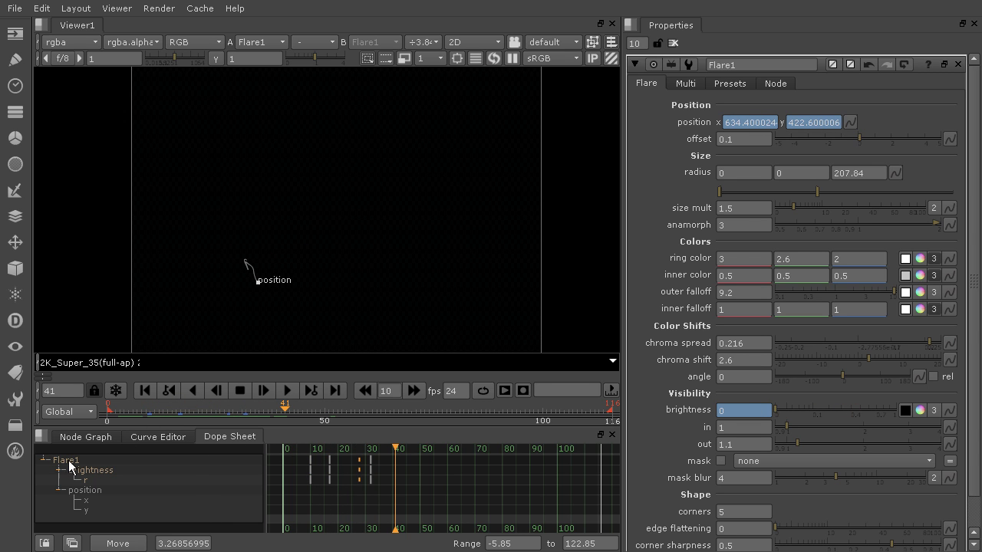
# Select Merge1 in the Node Graph and view the robot-fight composite again.
pyautogui.click(79, 437)
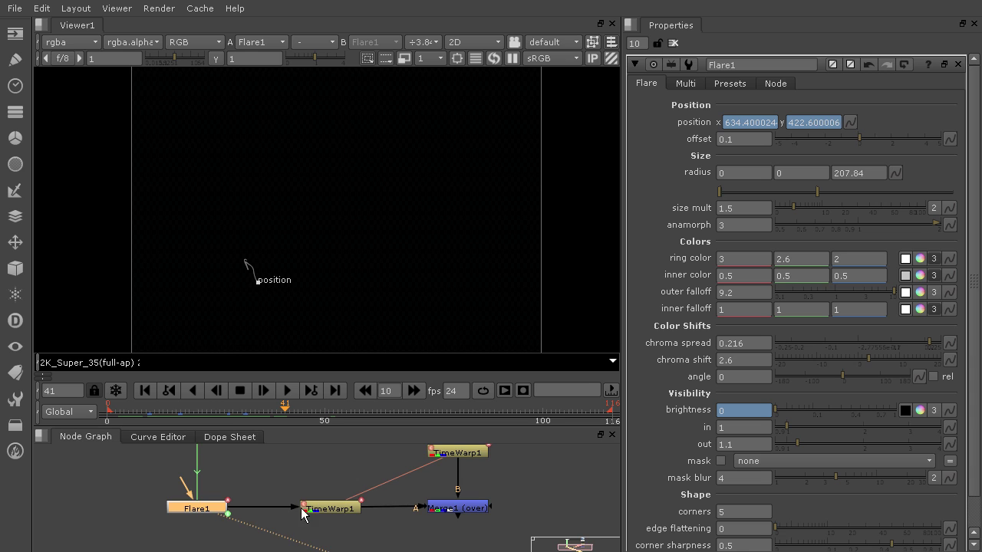
pyautogui.click(458, 508)
pyautogui.press('1')
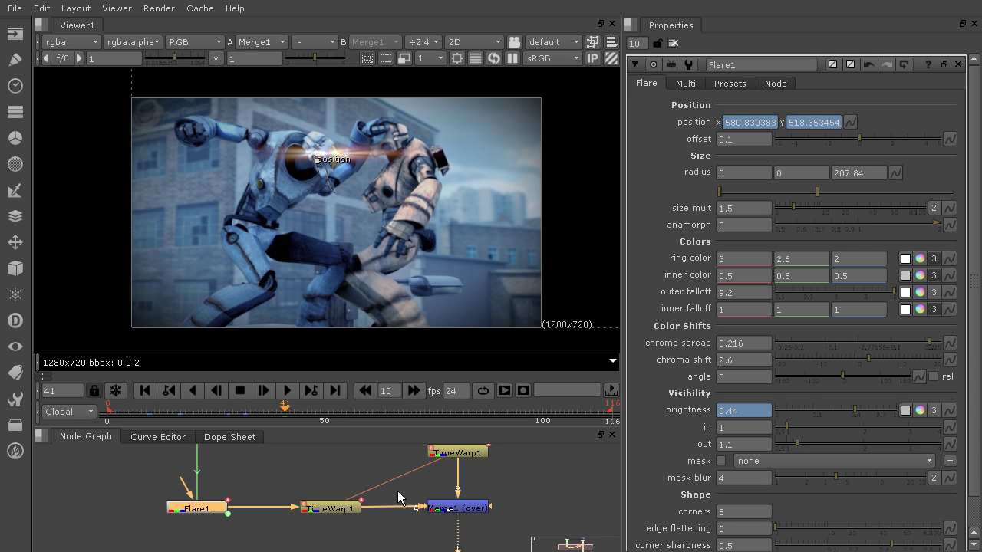
pyautogui.click(222, 437)
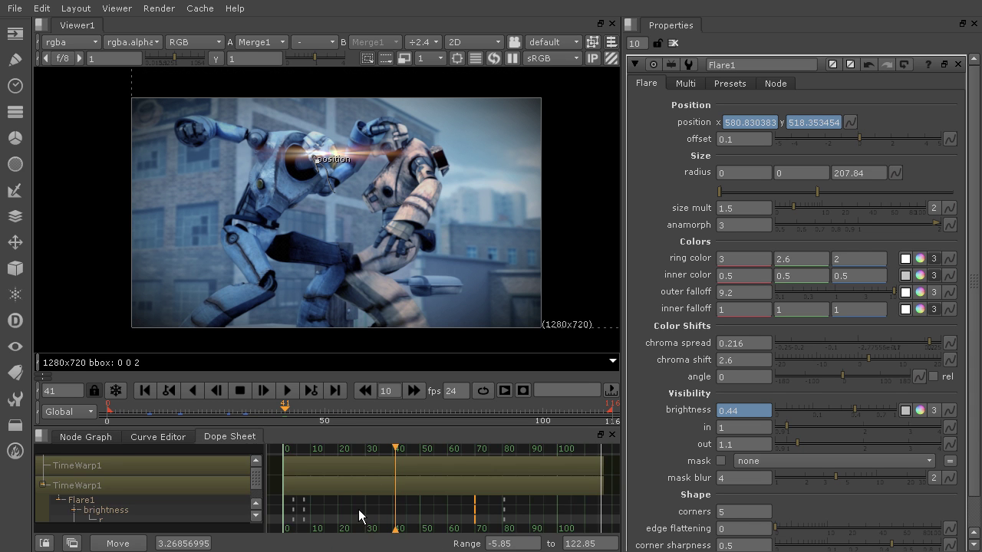
pyautogui.click(391, 449)
pyautogui.moveTo(391, 449); pyautogui.dragTo(359, 497)
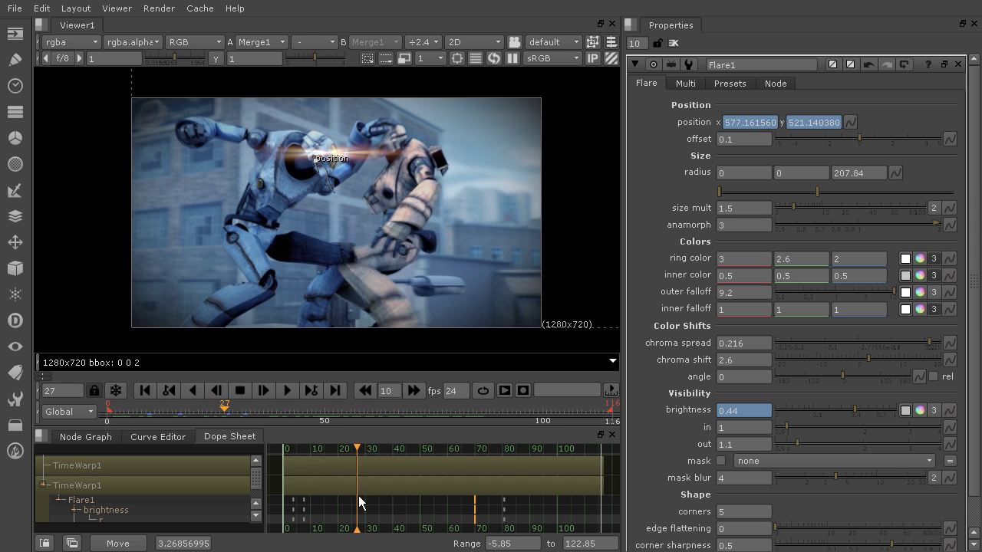